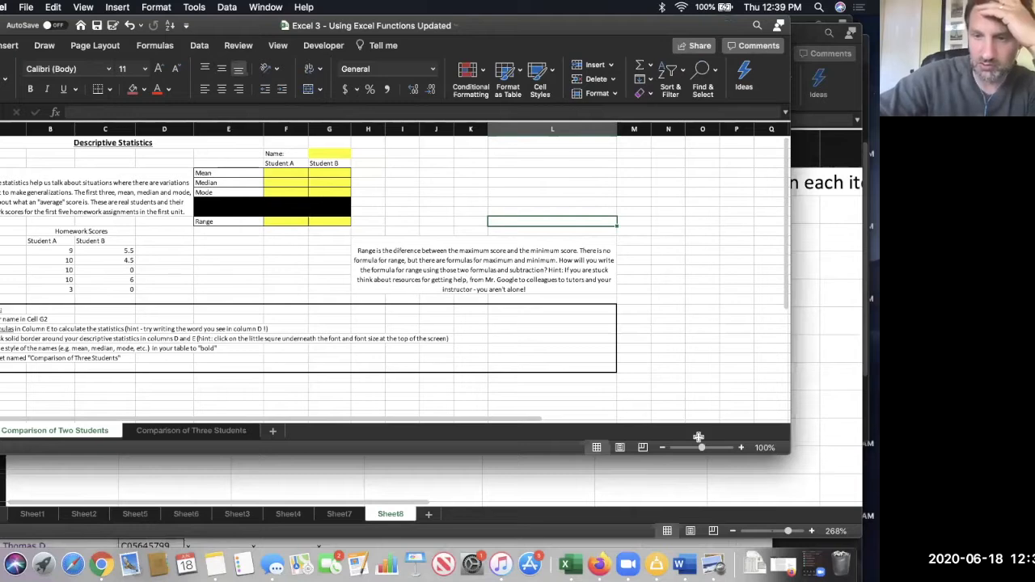
# Enlarge the workbook window and examine the statistics table, homework scores and range hint on the Comparison of Two Students sheet.
pyautogui.moveTo(790, 455); pyautogui.dragTo(814, 477)
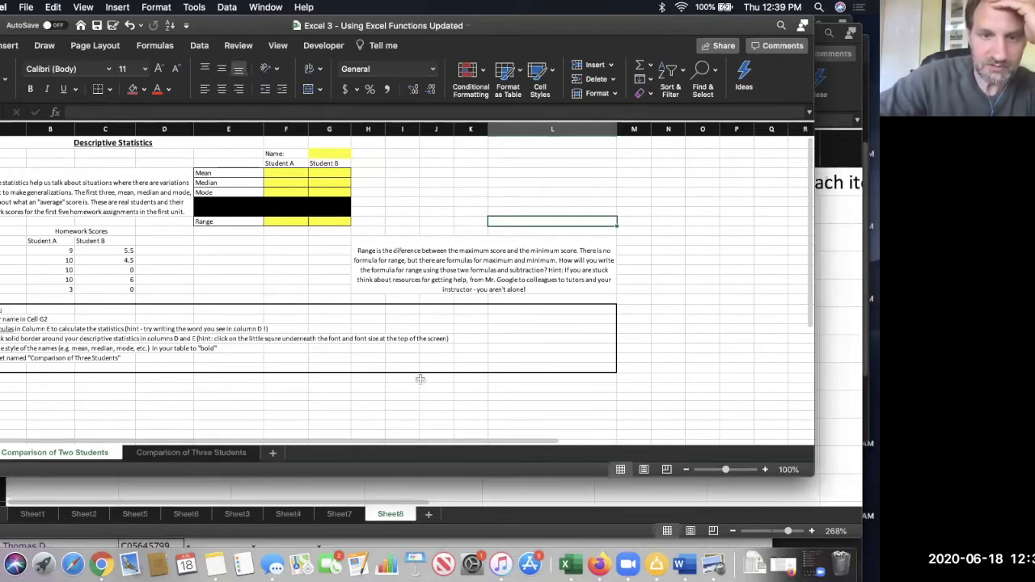
pyautogui.scroll(10, 419, 383)
pyautogui.hscroll(-6, 419, 383)
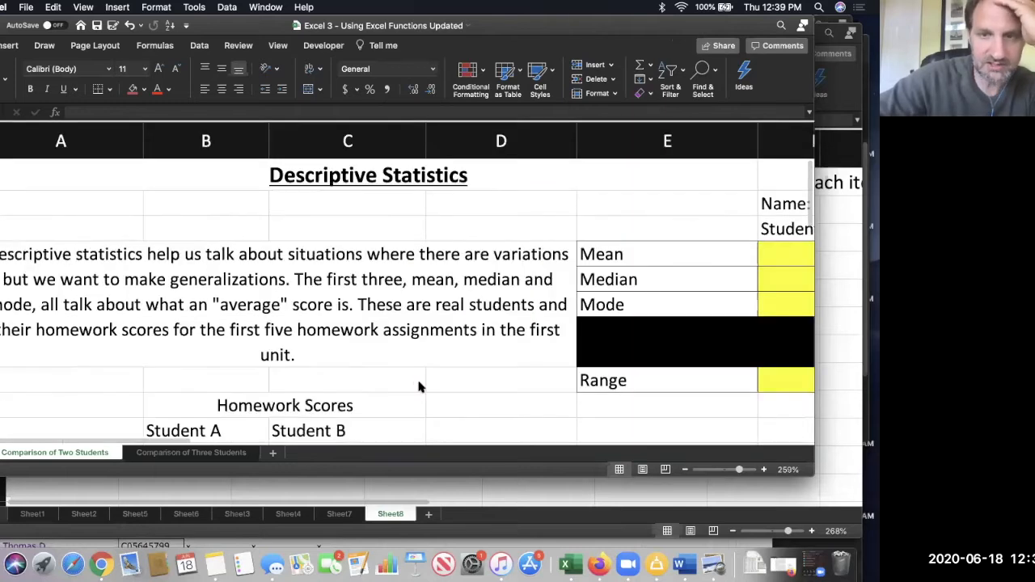
pyautogui.scroll(-2, 419, 387)
pyautogui.scroll(-2, 419, 388)
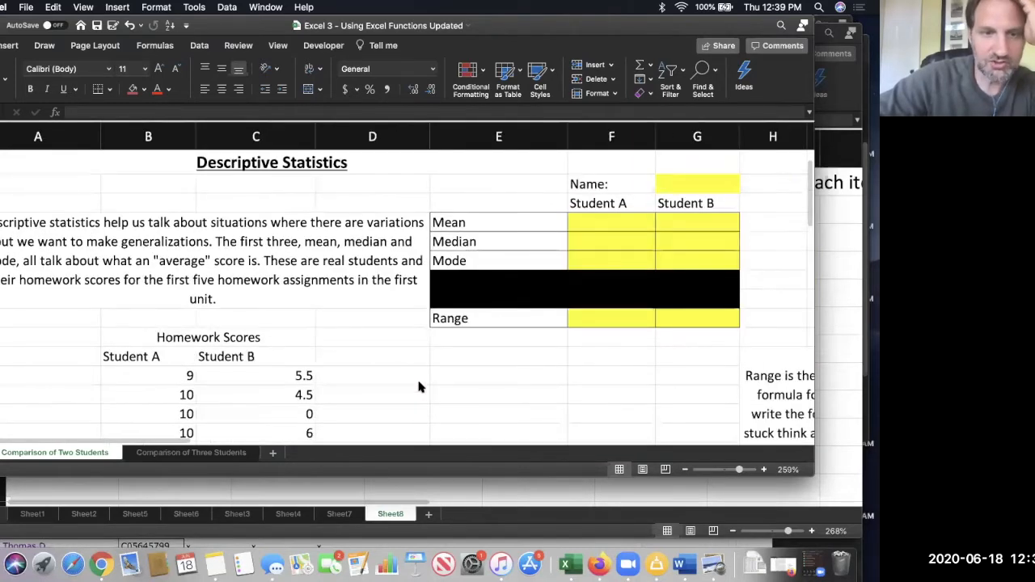
pyautogui.scroll(-2, 418, 385)
pyautogui.scroll(-2, 316, 347)
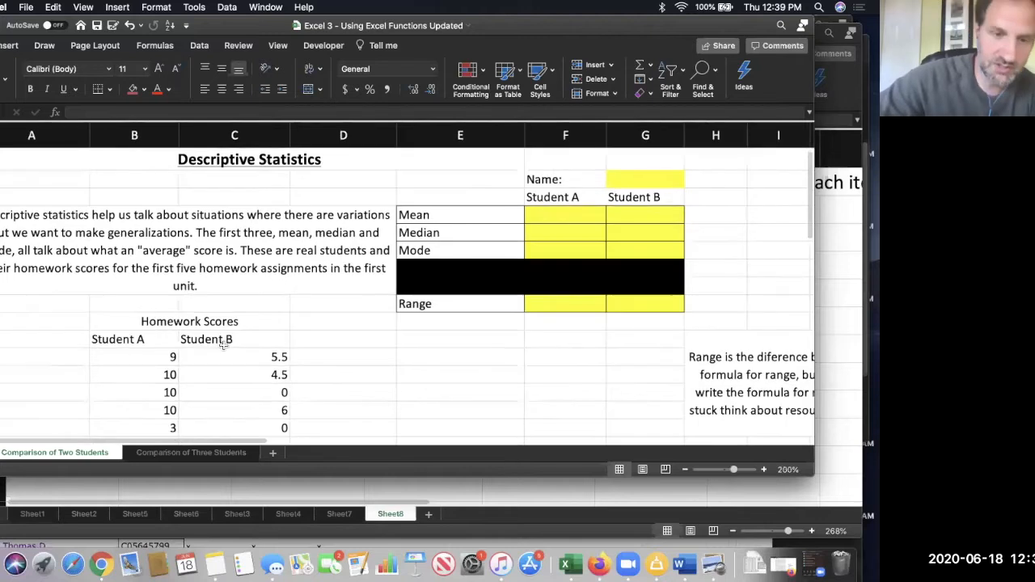
pyautogui.scroll(-2, 131, 330)
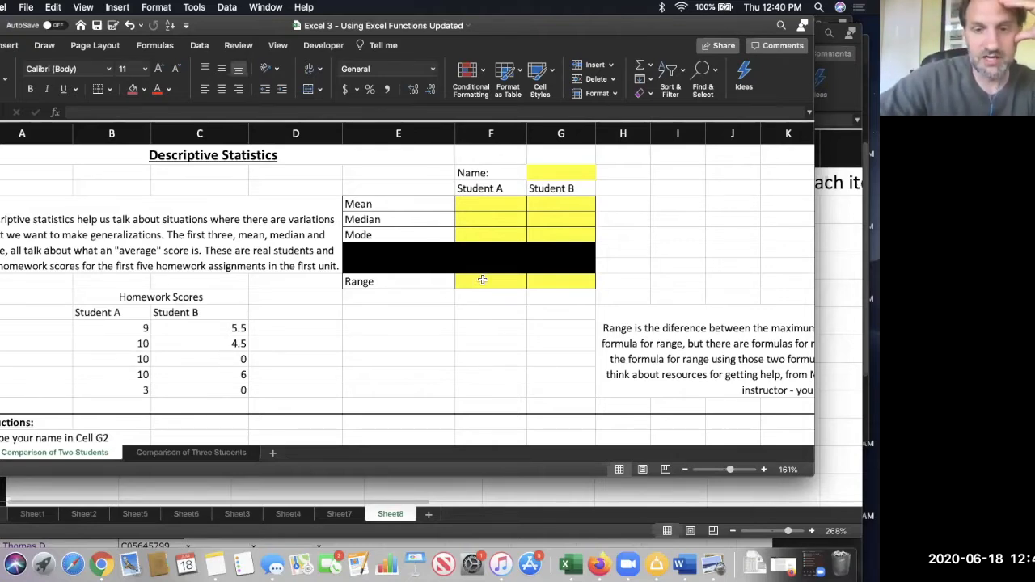
pyautogui.click(628, 326)
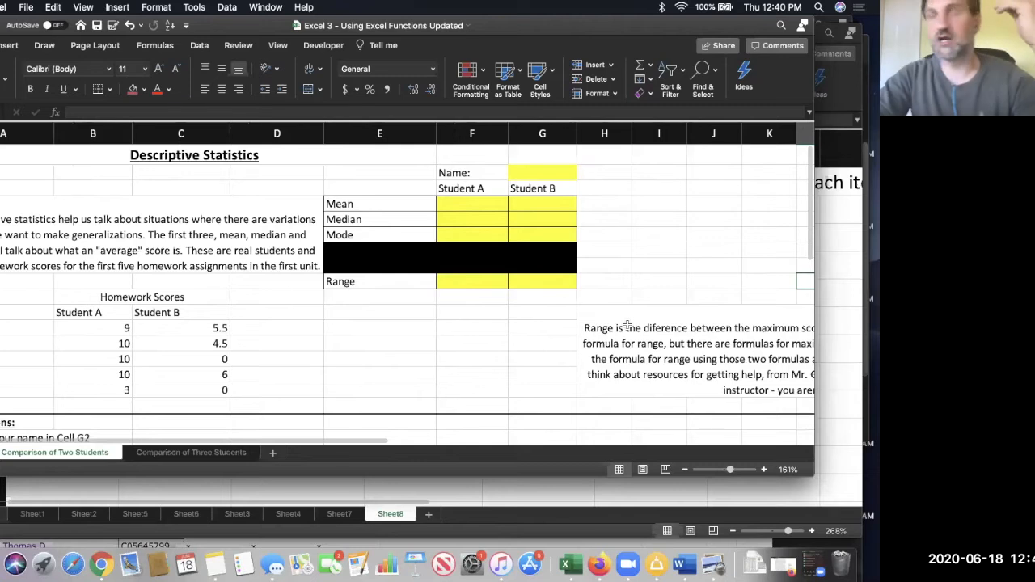
pyautogui.hscroll(-2, 368, 293)
pyautogui.hscroll(-3, 368, 294)
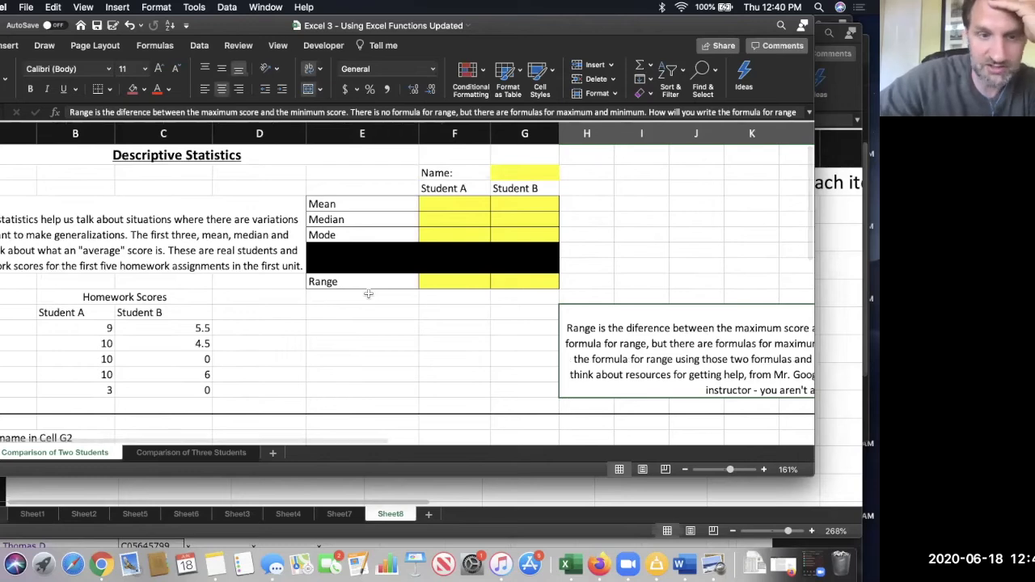
pyautogui.scroll(-2, 368, 294)
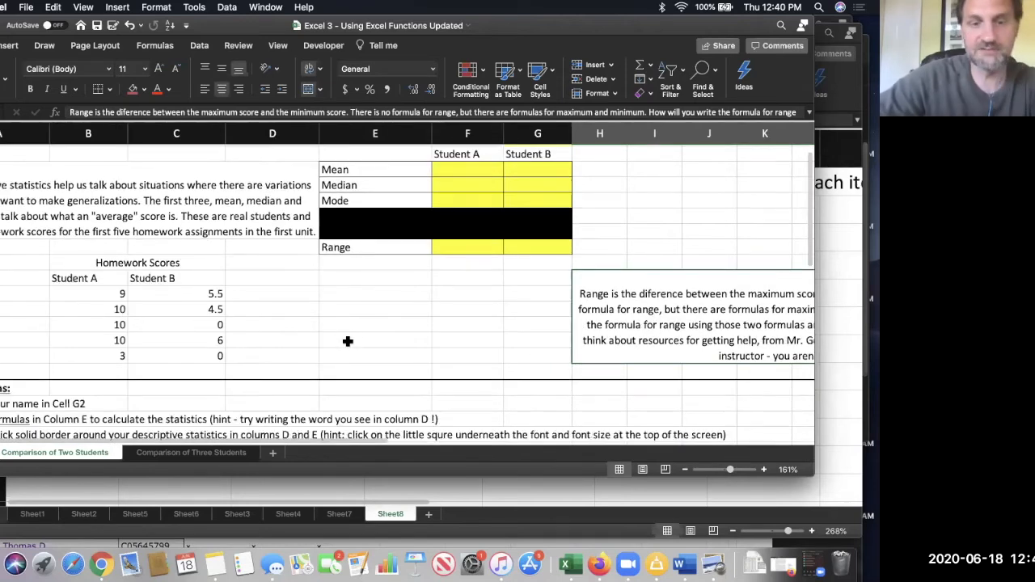
pyautogui.scroll(2, 229, 378)
pyautogui.hscroll(-1, 229, 378)
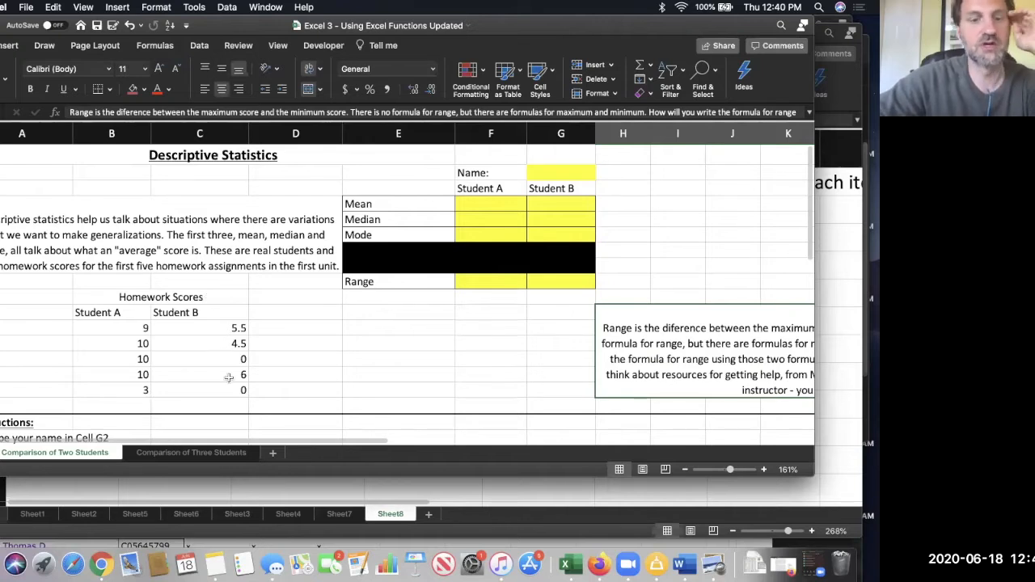
# On the Comparison of Three Students sheet, calculate Student 1's mean in H3 with the AVERAGE function over B2:B17.
pyautogui.hotkey('ctrl', 'pagedown')
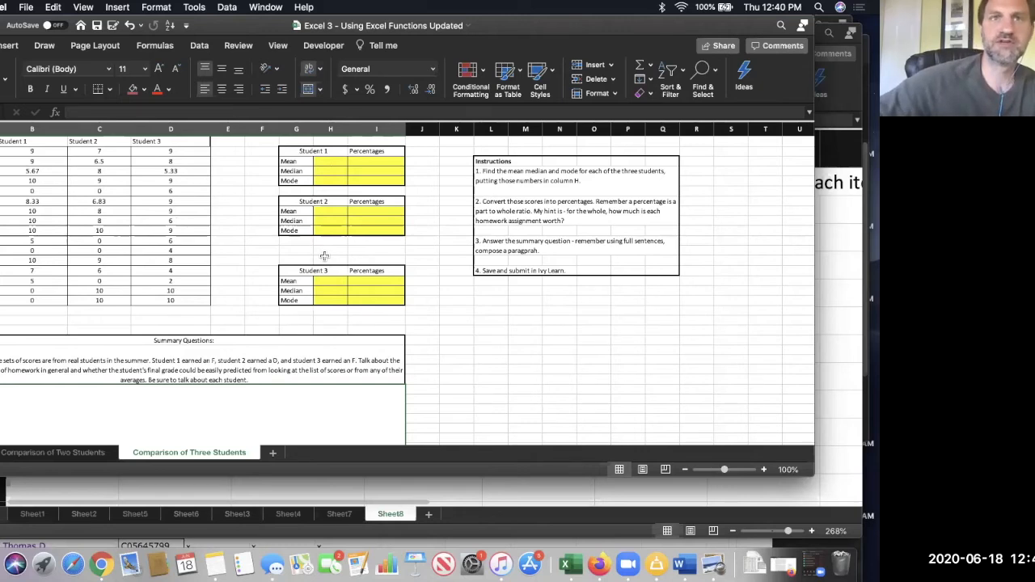
pyautogui.click(376, 166)
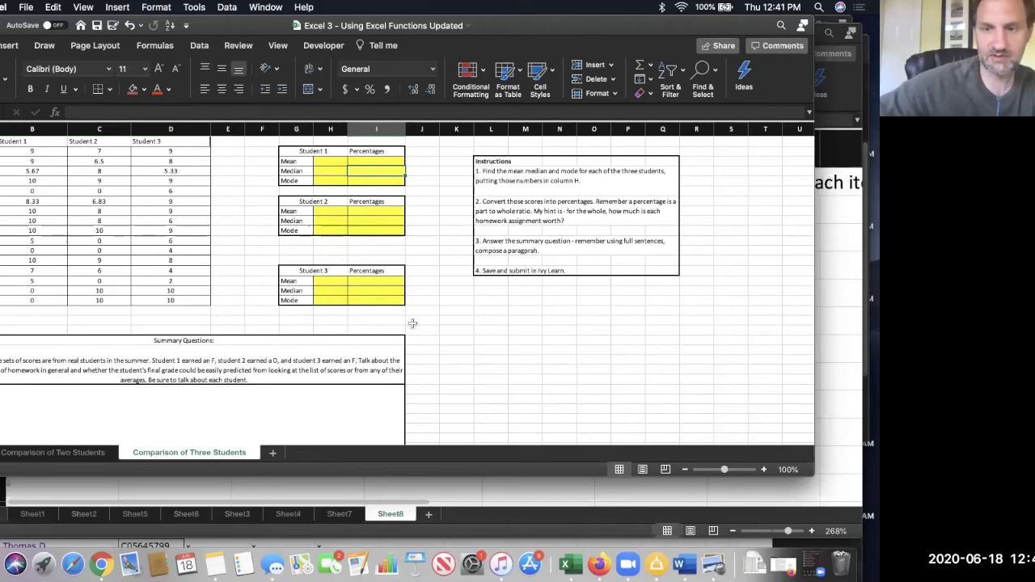
pyautogui.scroll(8, 666, 213)
pyautogui.click(665, 212)
pyautogui.write('=')
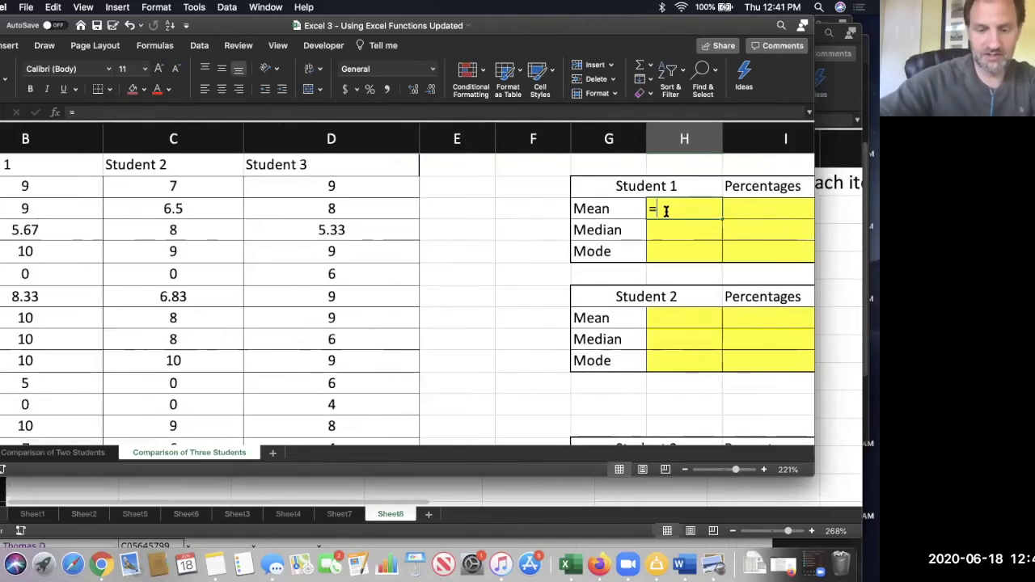
pyautogui.write('av')
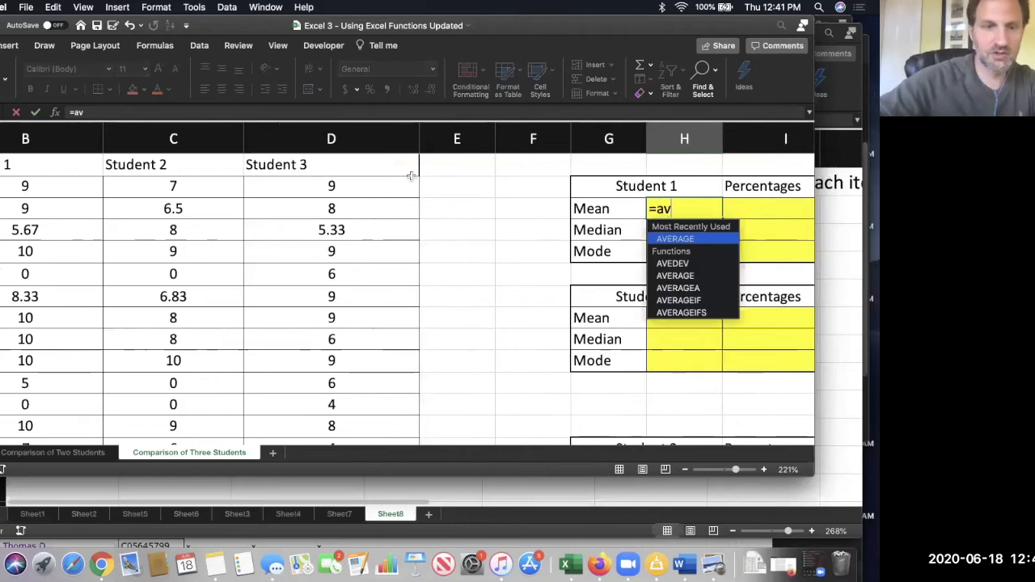
pyautogui.write('erage(')
pyautogui.moveTo(65, 187); pyautogui.dragTo(96, 388)
pyautogui.moveTo(241, 366); pyautogui.dragTo(235, 404)
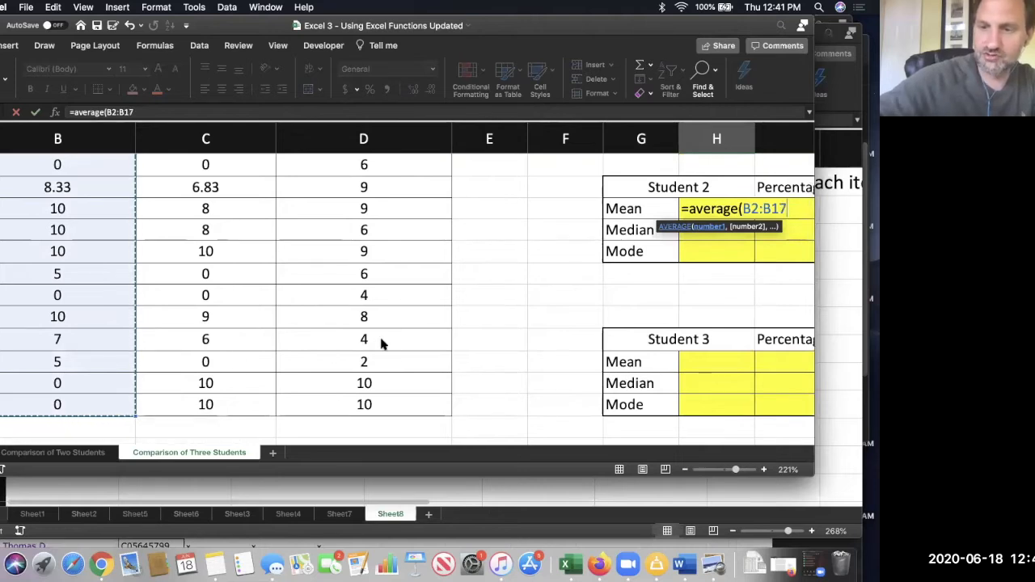
pyautogui.press('Return')
pyautogui.scroll(5, 611, 253)
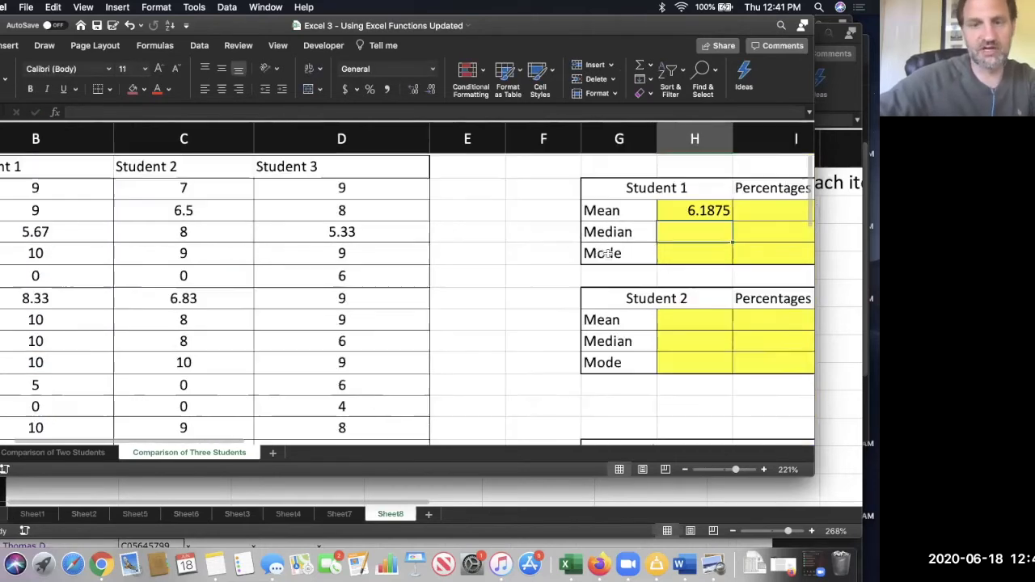
# Calculate Student 1's mean percentage in I3 with the formula =H3/10 and apply the Percentage format.
pyautogui.hscroll(5, 543, 212)
pyautogui.click(544, 210)
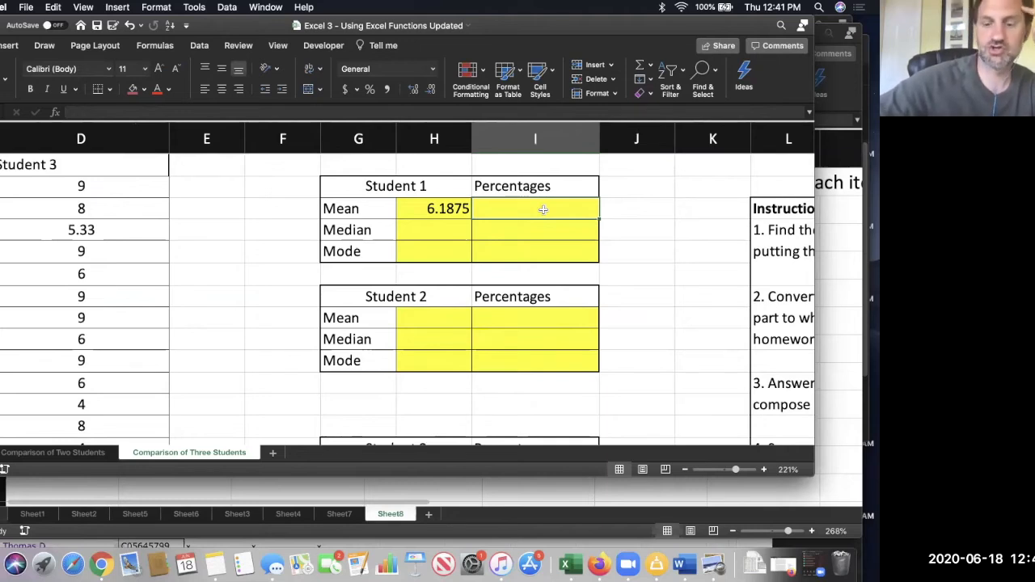
pyautogui.write('=')
pyautogui.click(420, 207)
pyautogui.write('/')
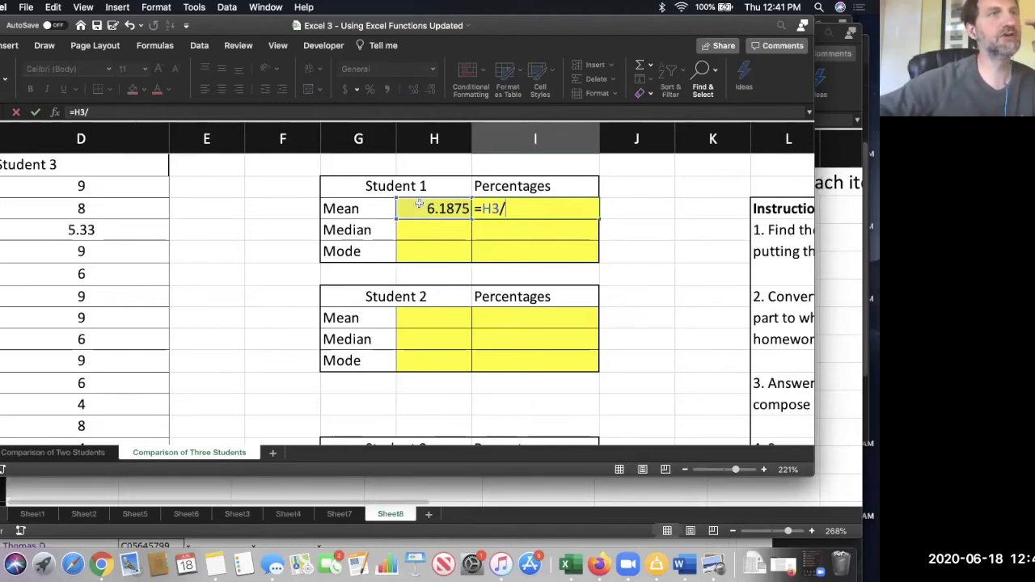
pyautogui.write('10')
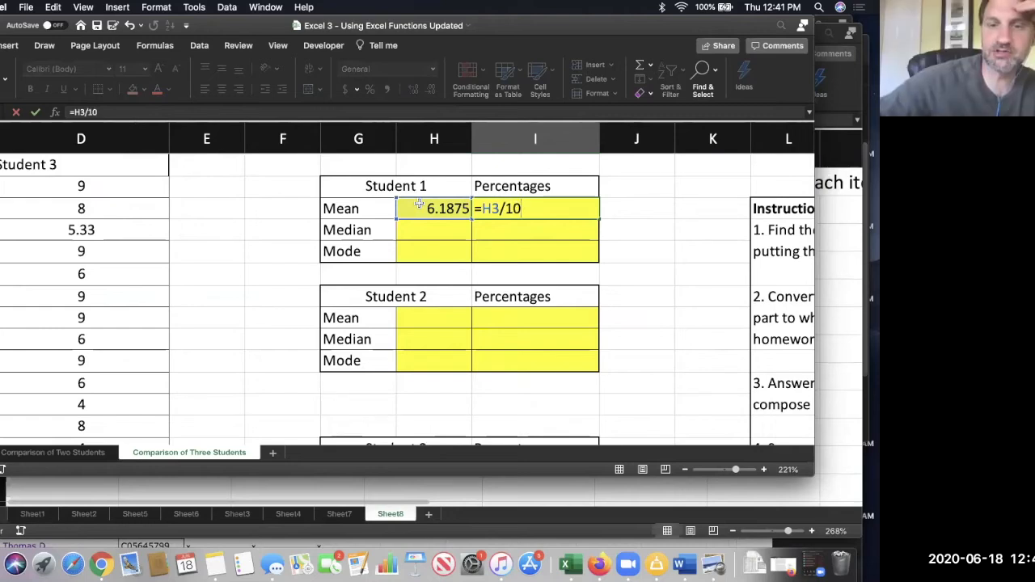
pyautogui.press('Return')
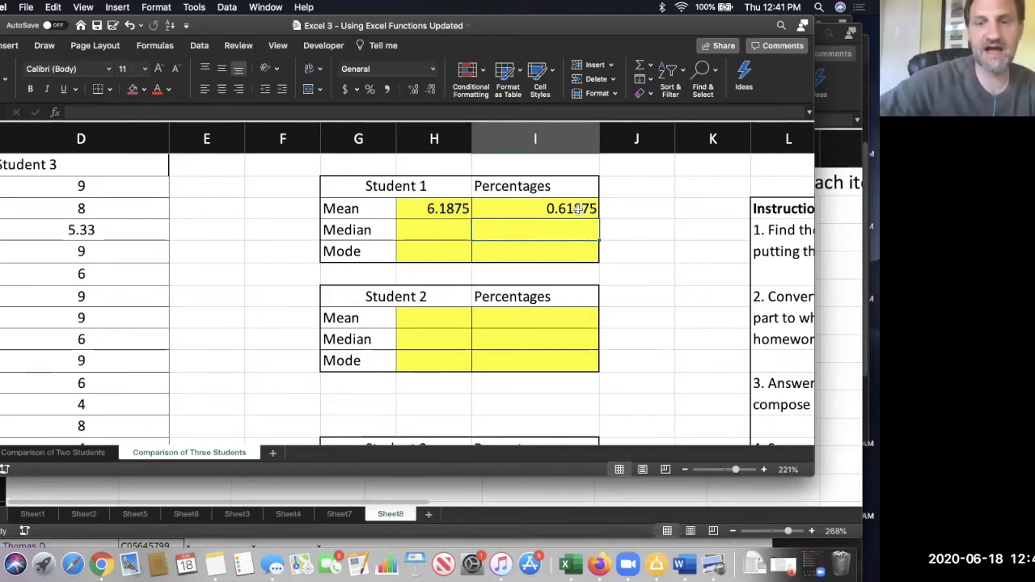
pyautogui.press('Up')
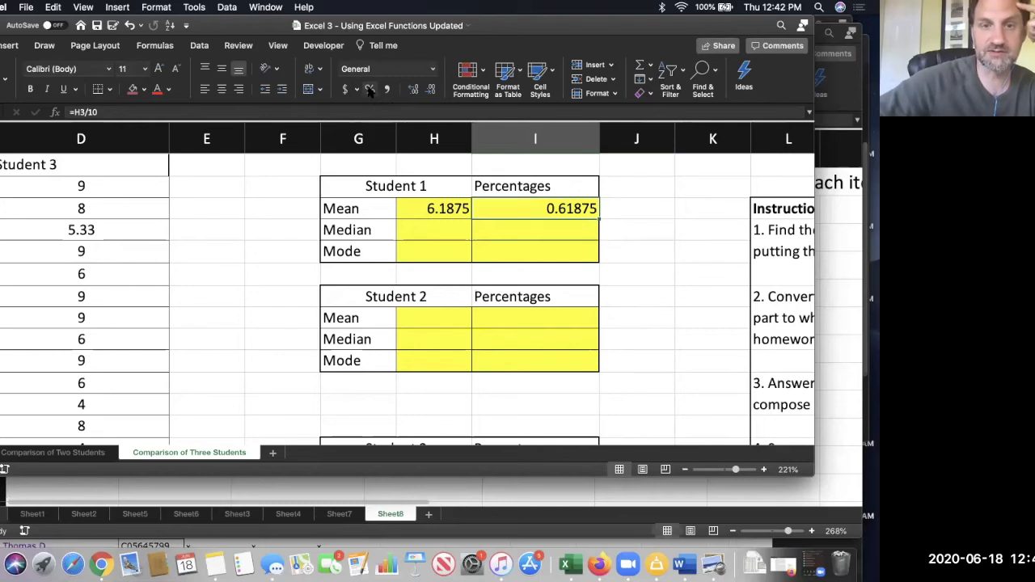
pyautogui.click(370, 89)
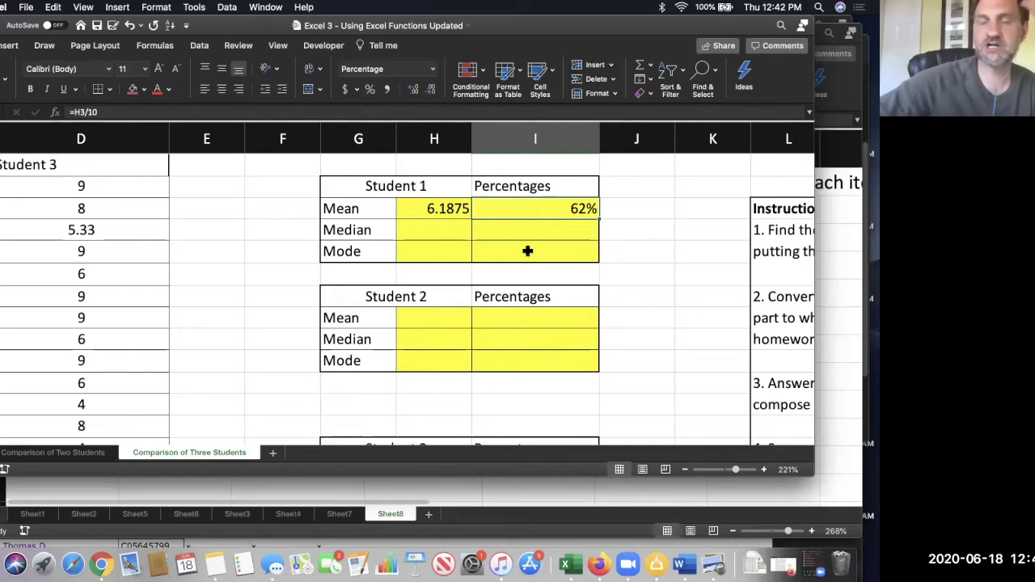
# Review the formulas behind Student 1's mean in H3 and its percentage in I3 without changing them.
pyautogui.click(442, 212)
pyautogui.doubleClick(443, 212)
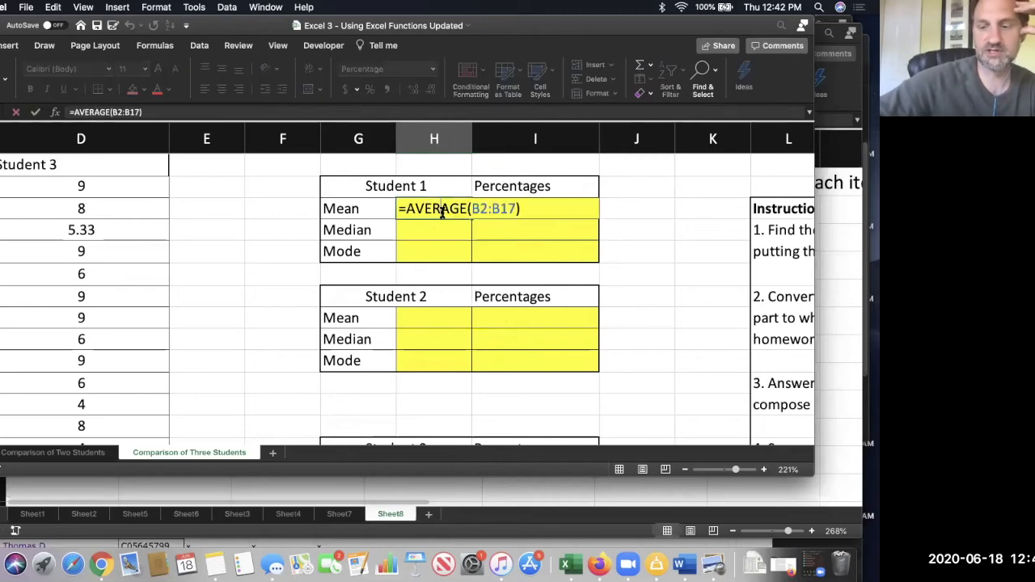
pyautogui.press('Escape')
pyautogui.click(497, 208)
pyautogui.doubleClick(497, 210)
pyautogui.press('Escape')
pyautogui.doubleClick(497, 210)
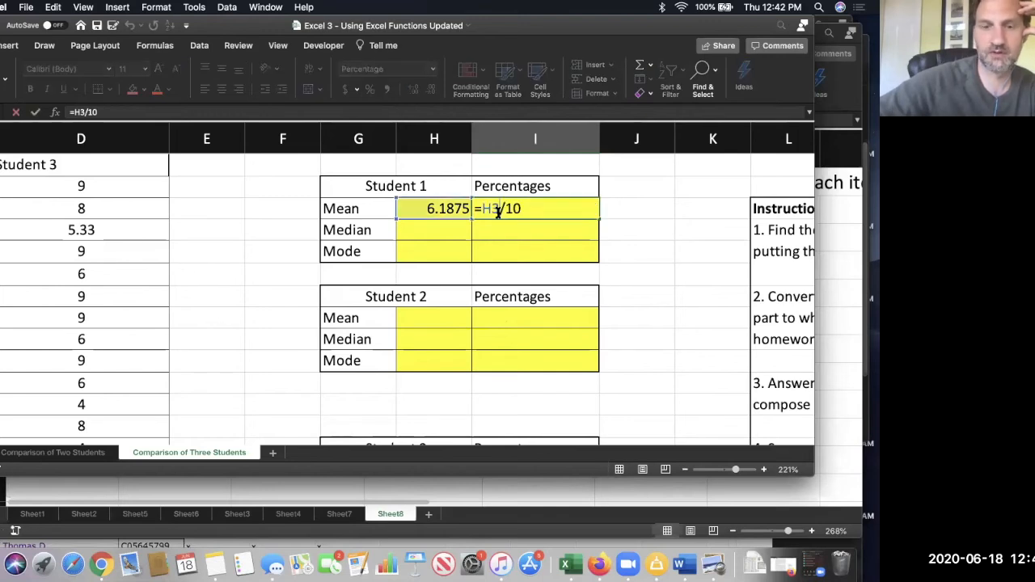
pyautogui.press('Return')
# Examine the three students' scores, the instructions and the Summary Questions prompt below the score table.
pyautogui.hscroll(-4, 408, 243)
pyautogui.scroll(-1, 408, 242)
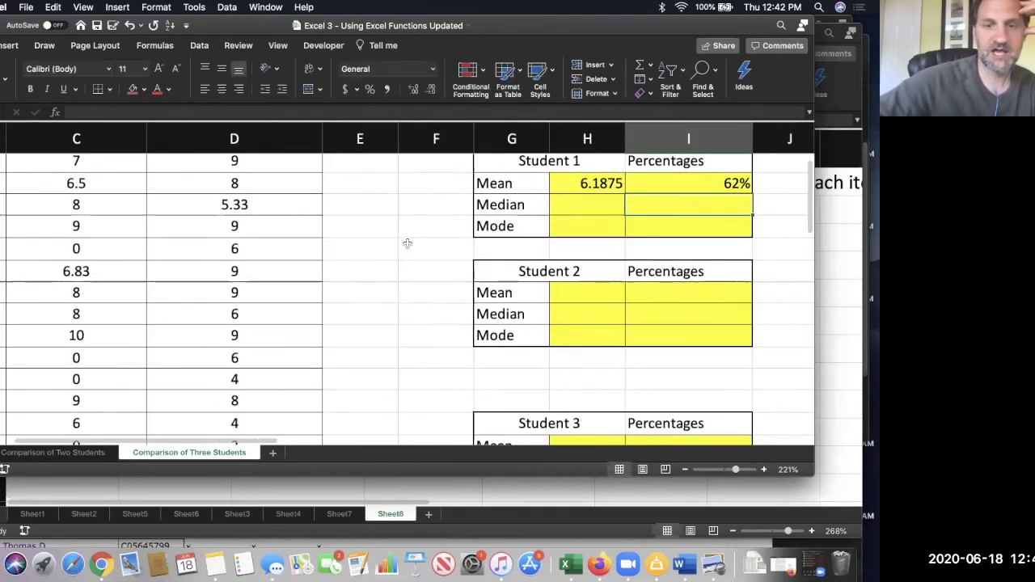
pyautogui.scroll(-2, 407, 243)
pyautogui.scroll(-2, 408, 242)
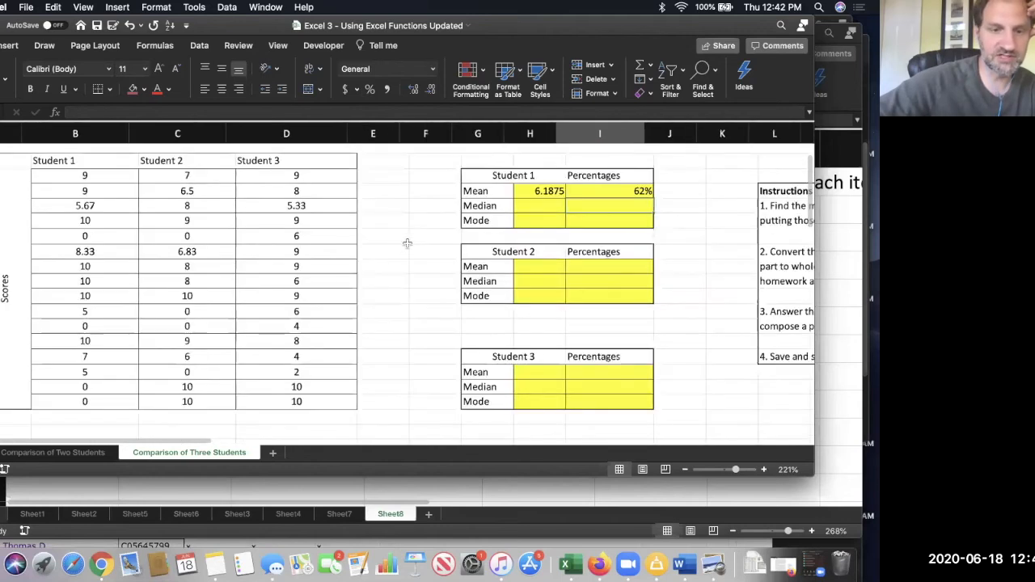
pyautogui.scroll(-2, 245, 333)
pyautogui.scroll(-1, 245, 333)
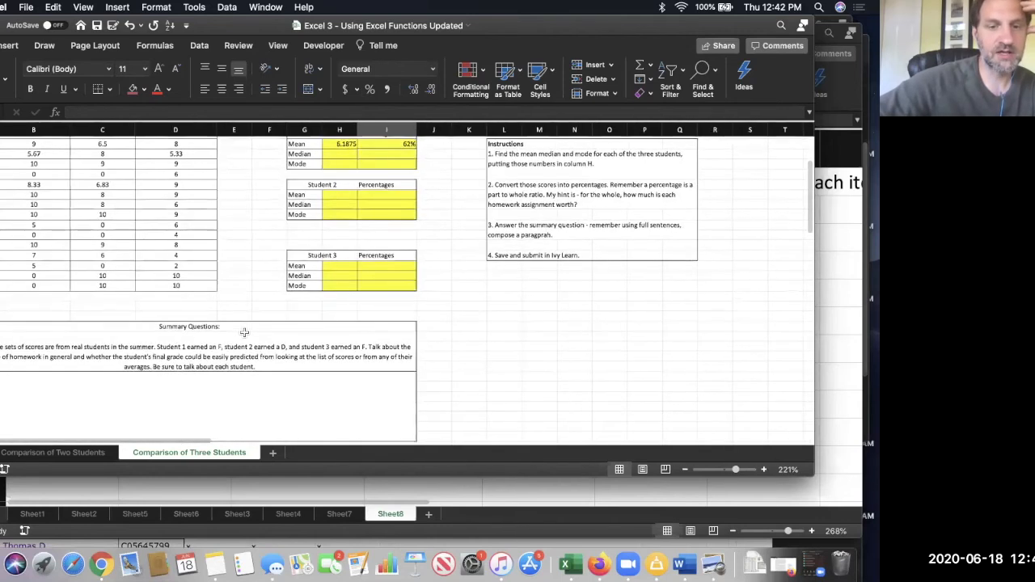
pyautogui.scroll(-3, 244, 332)
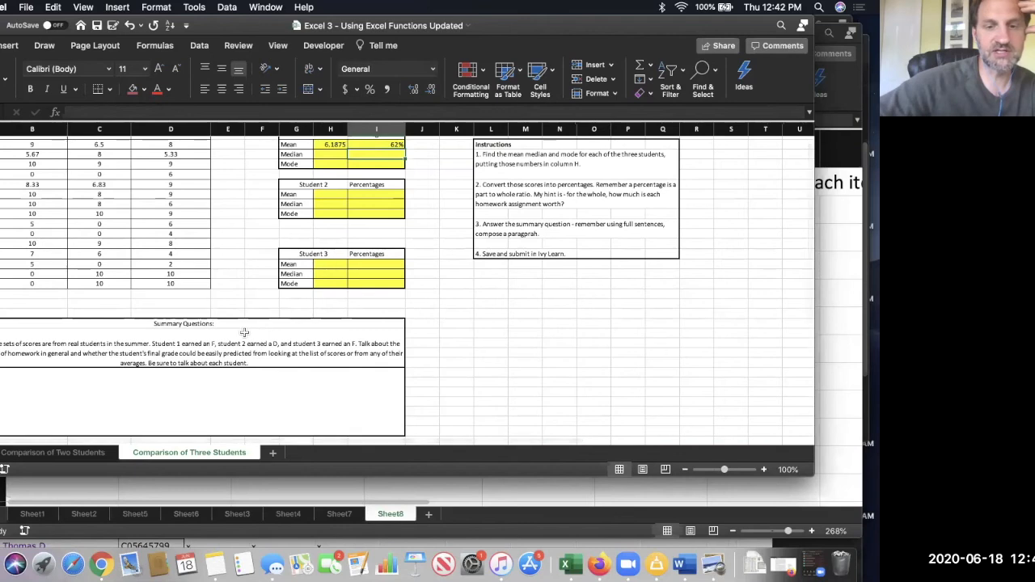
pyautogui.scroll(2, 245, 332)
pyautogui.scroll(-3, 244, 332)
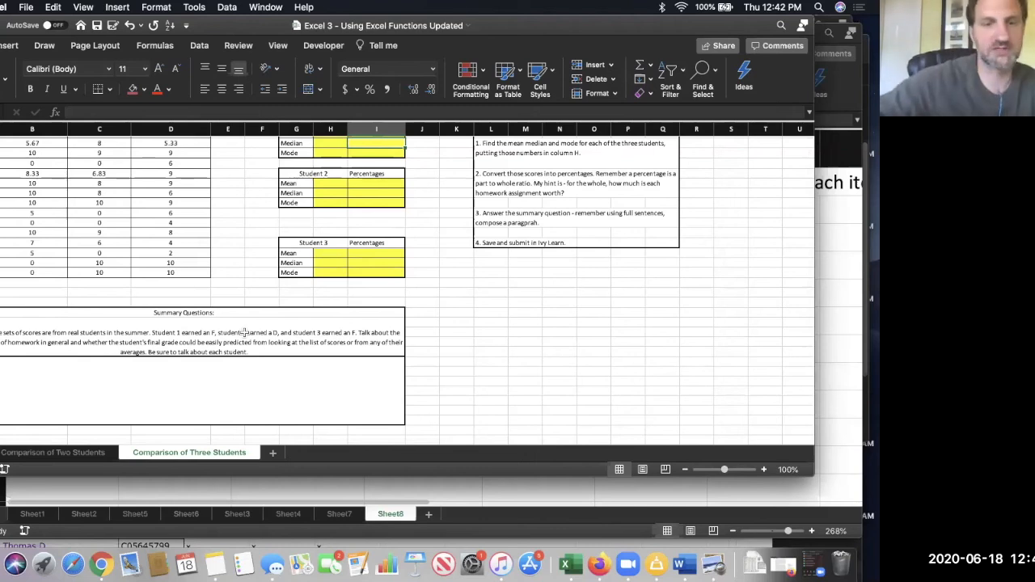
pyautogui.scroll(3, 242, 327)
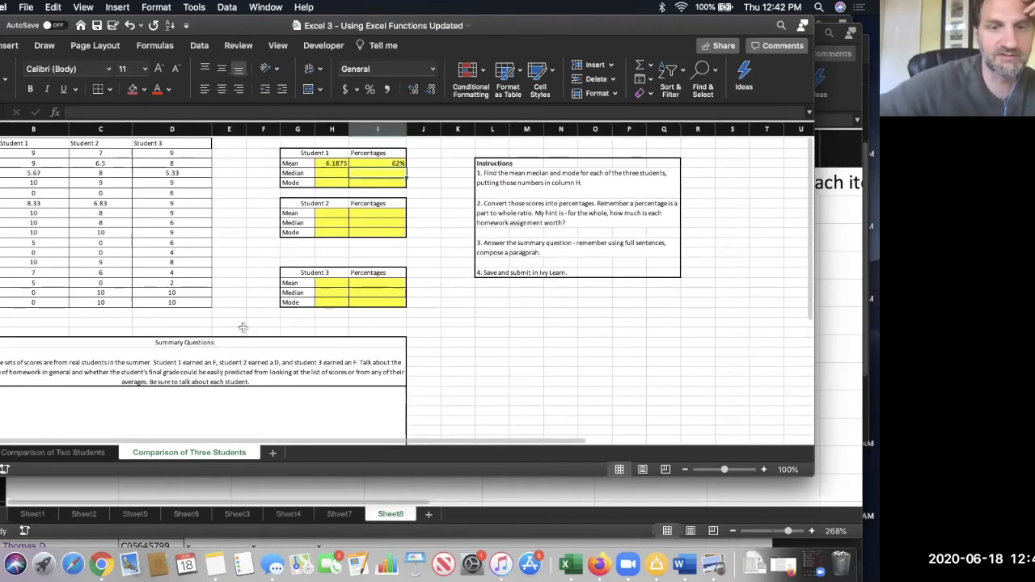
pyautogui.scroll(-2, 242, 327)
pyautogui.scroll(2, 242, 327)
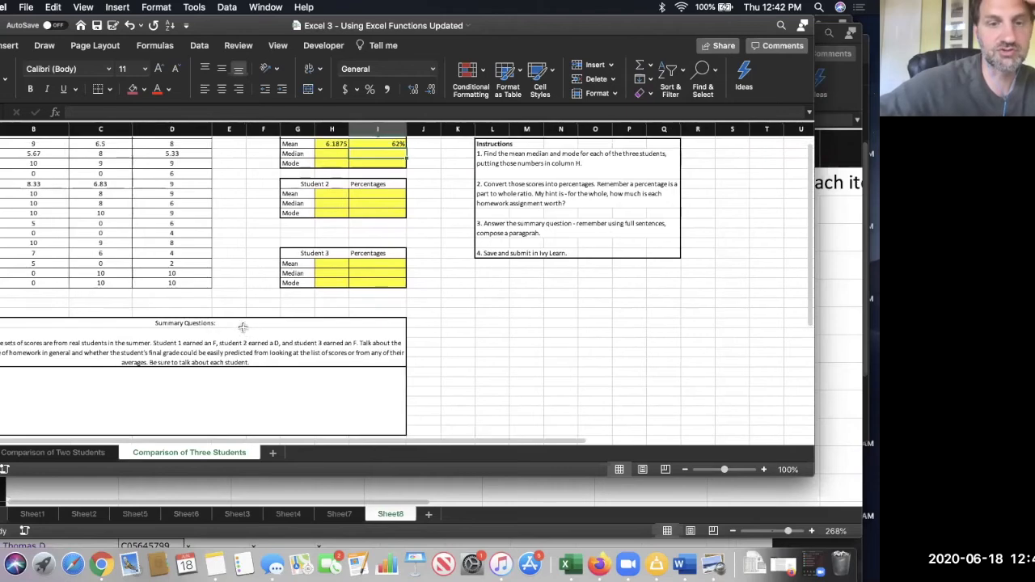
pyautogui.hscroll(1, 243, 328)
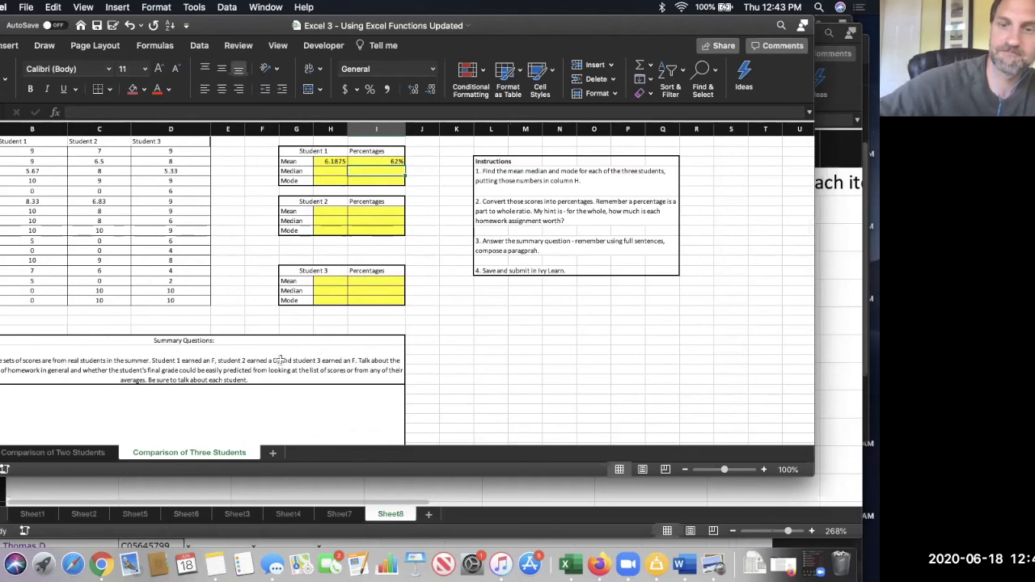
pyautogui.scroll(1, 281, 363)
pyautogui.scroll(-1, 283, 365)
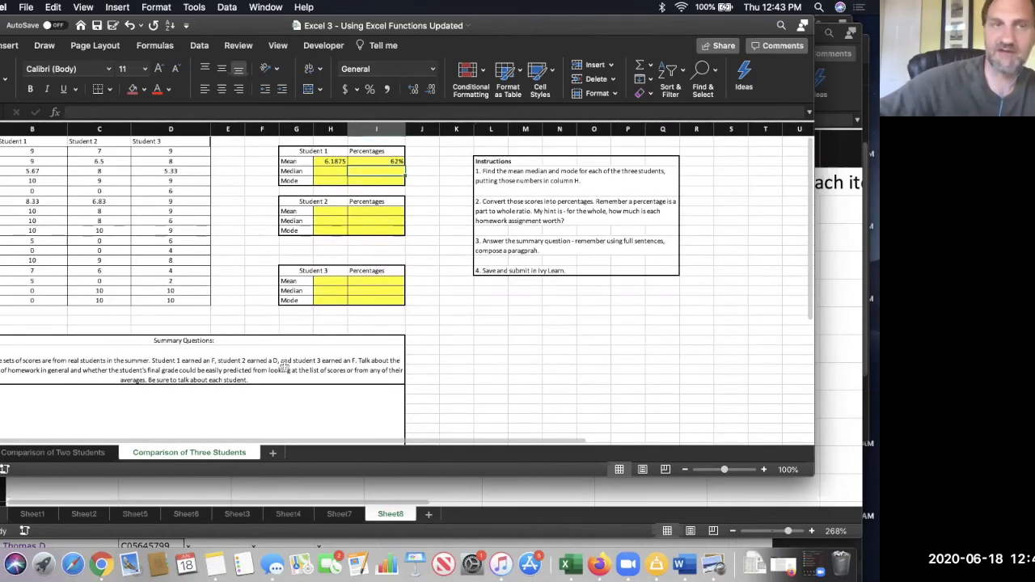